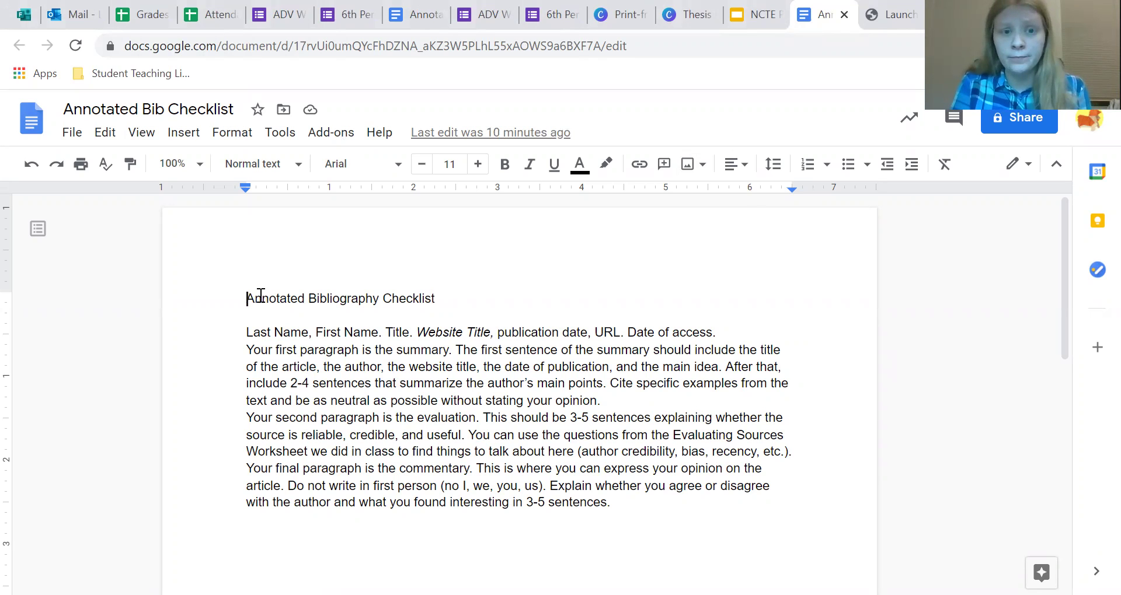
Set all of the document's text to Times New Roman at font size 12
shift+click(713, 445)
shift+click(675, 558)
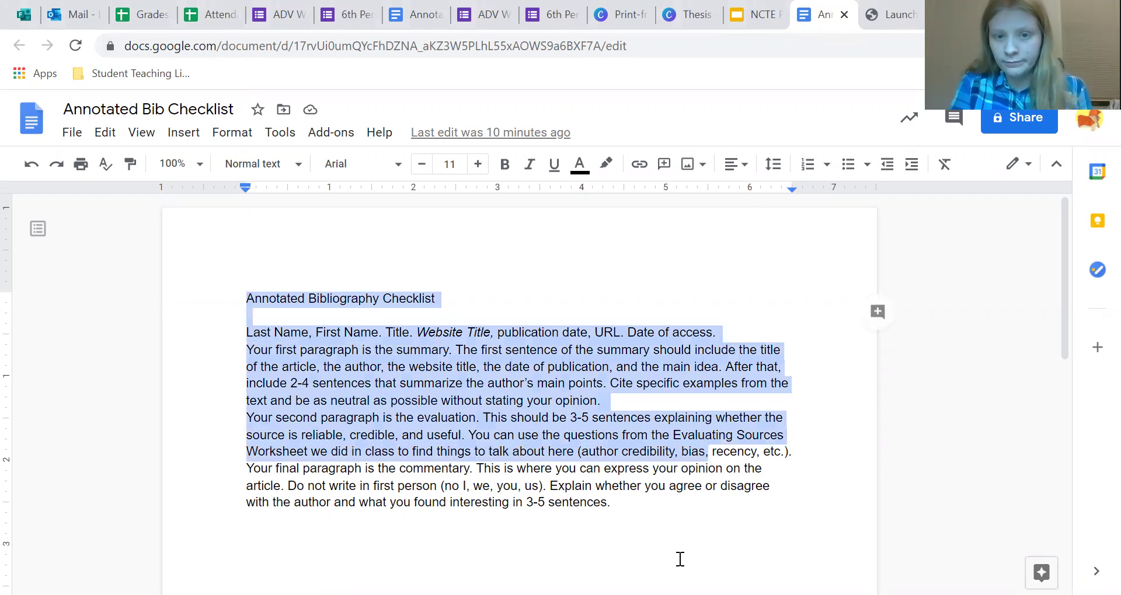
click(348, 169)
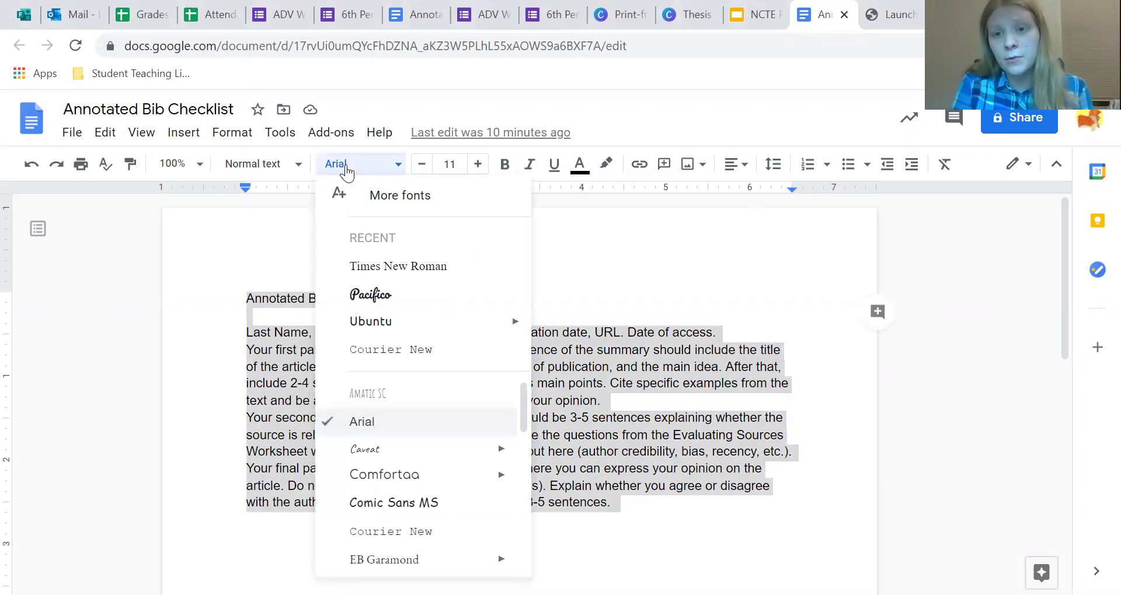
click(376, 269)
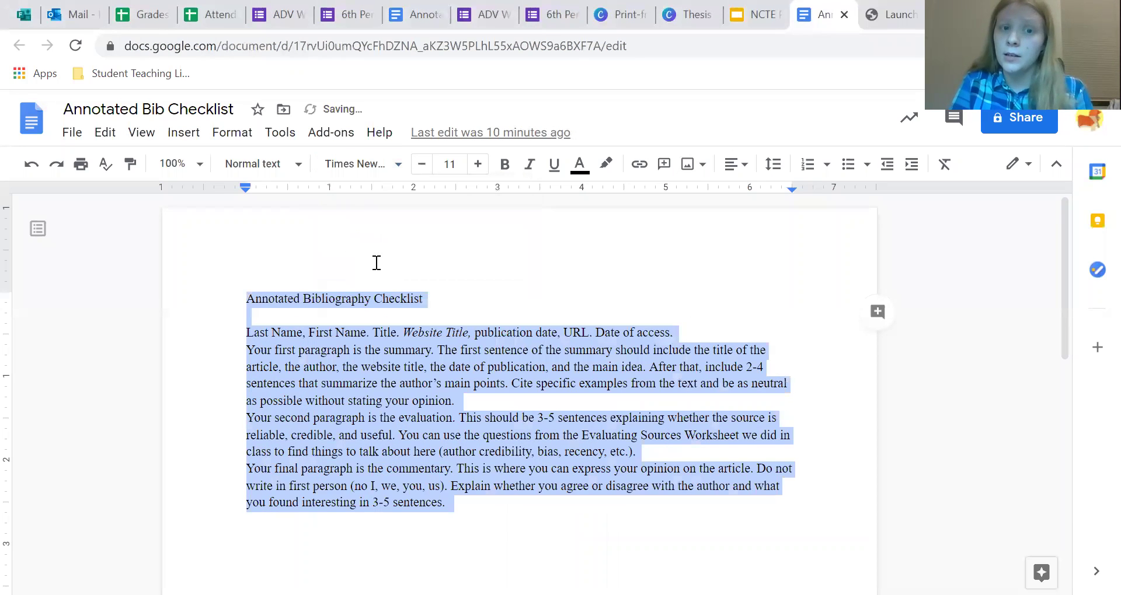
click(478, 166)
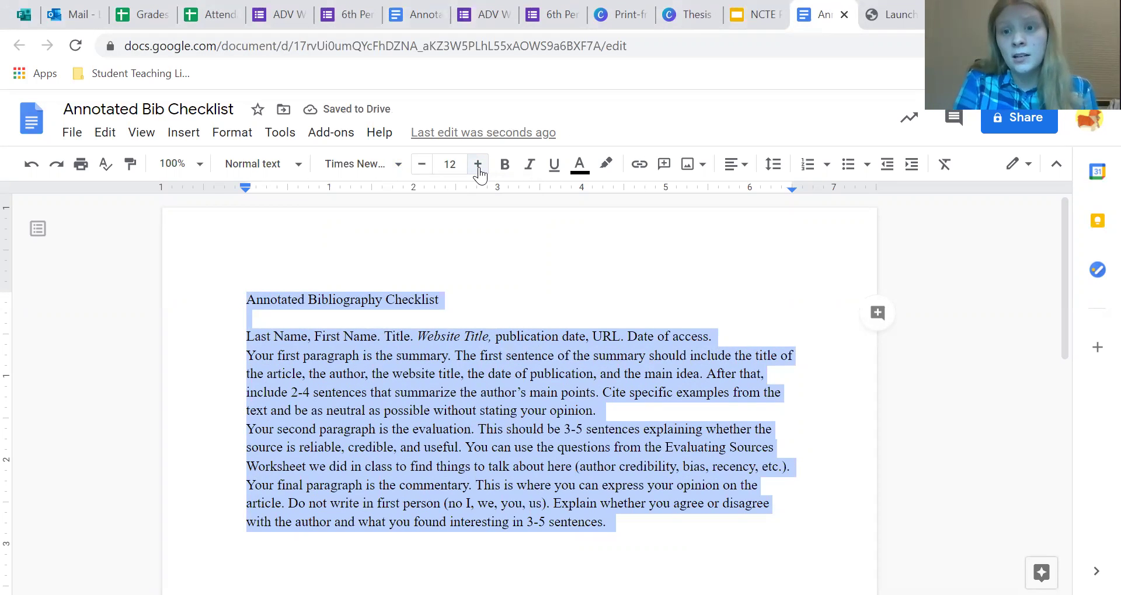
Apply double line spacing to the entire document
click(380, 134)
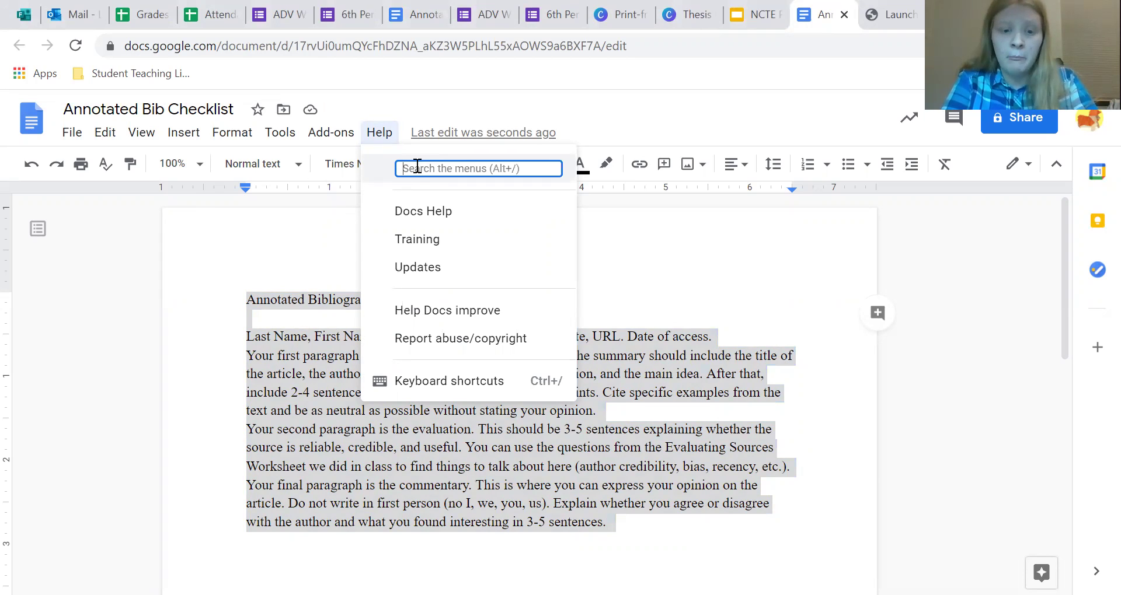
text(doub)
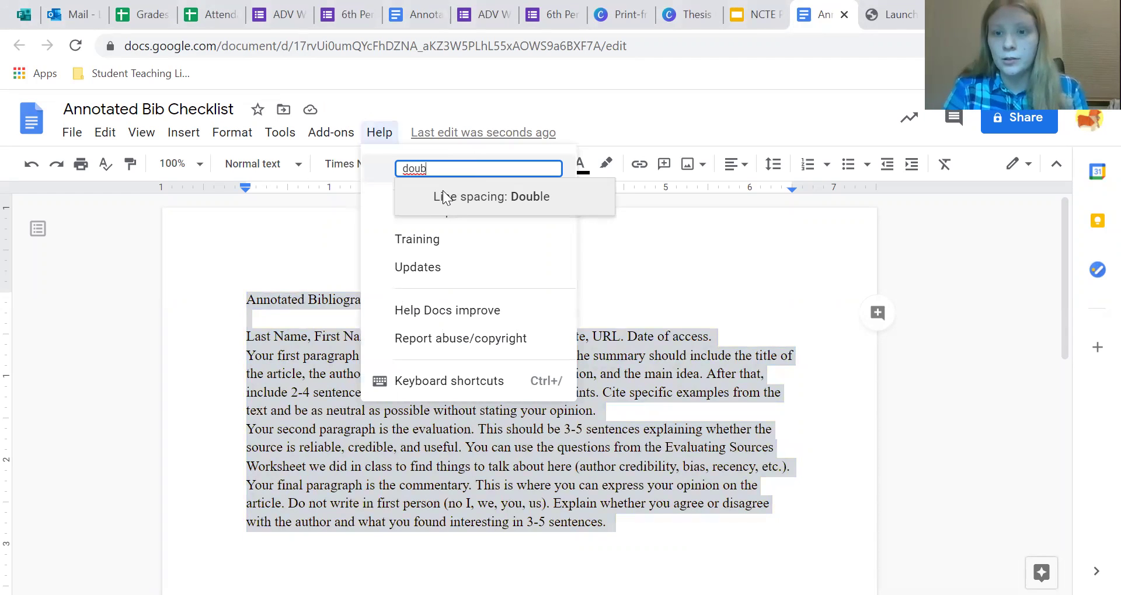
click(445, 197)
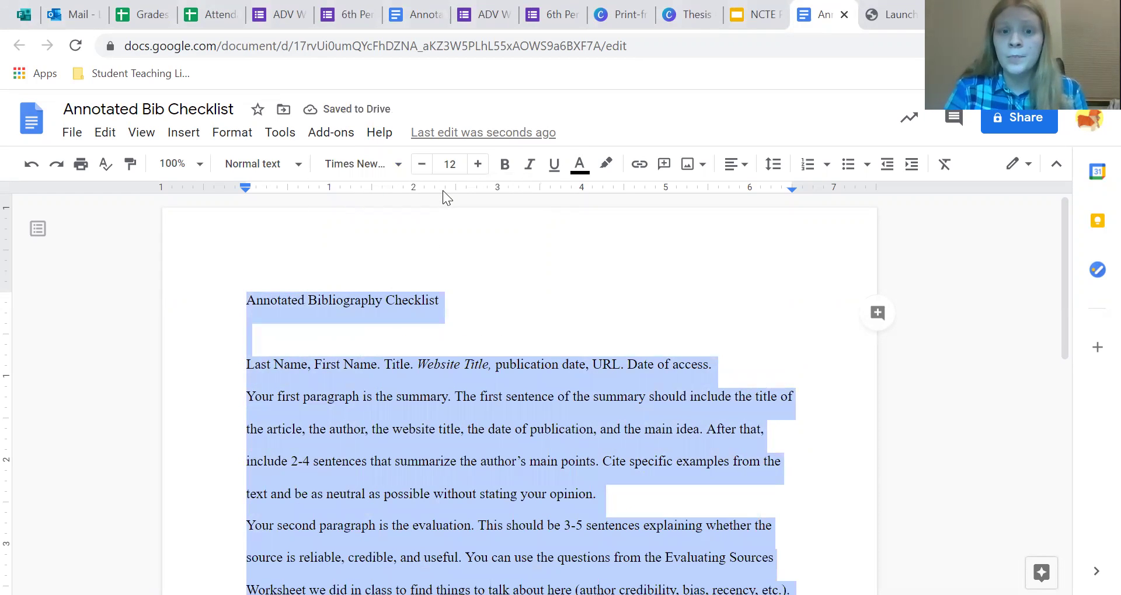
click(596, 448)
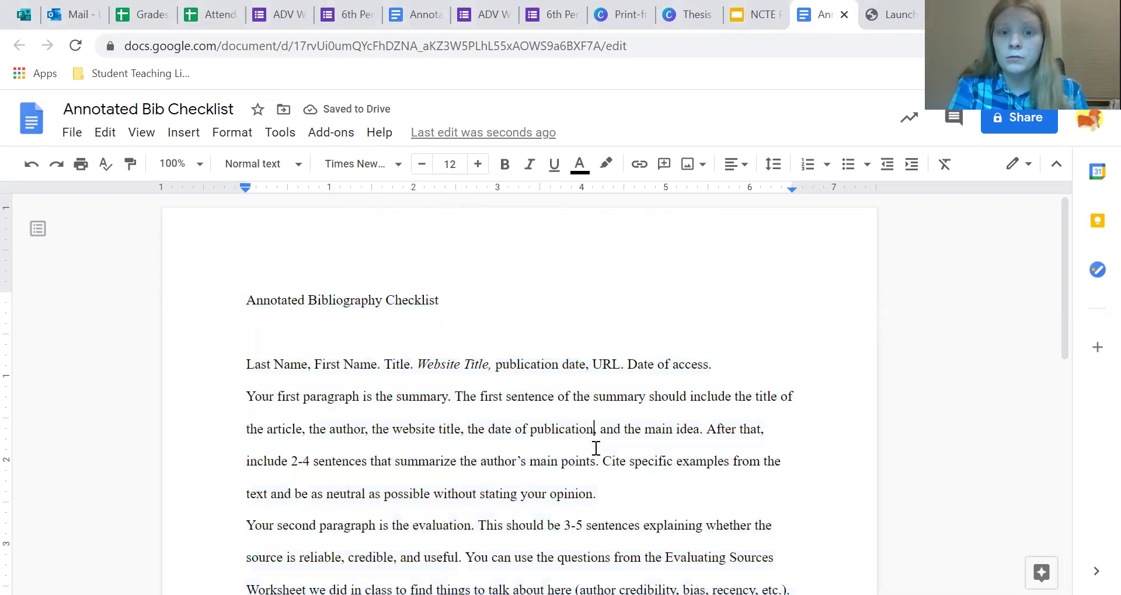
Center the title line "Annotated Bibliography Checklist" on the page
scroll(595, 449, down, 5)
scroll(595, 448, up, 2)
scroll(595, 448, up, 3)
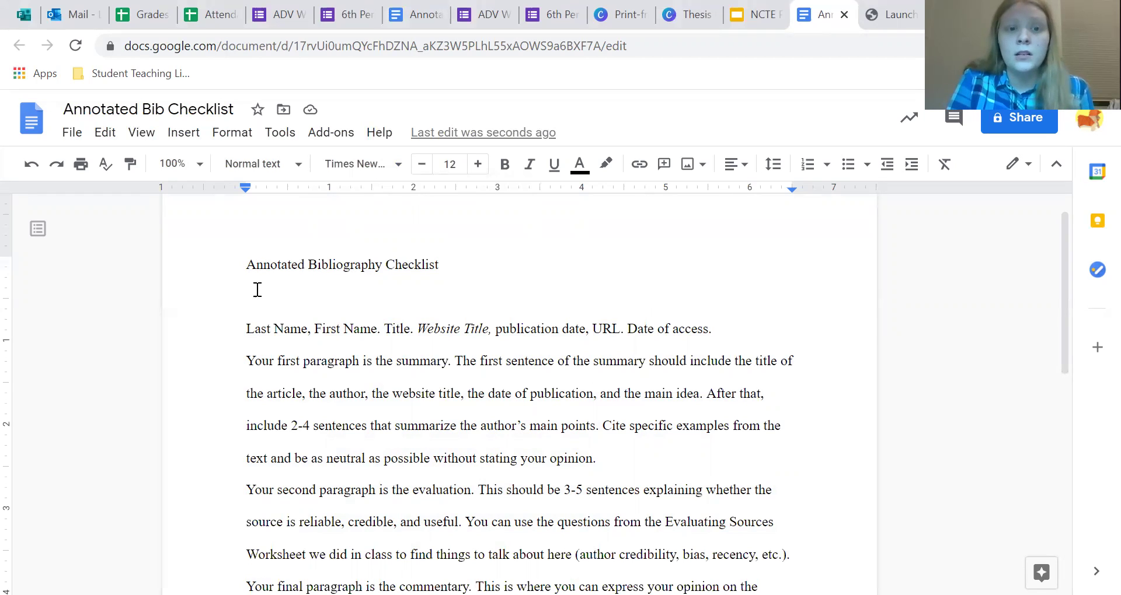
click(235, 270)
shift+click(448, 273)
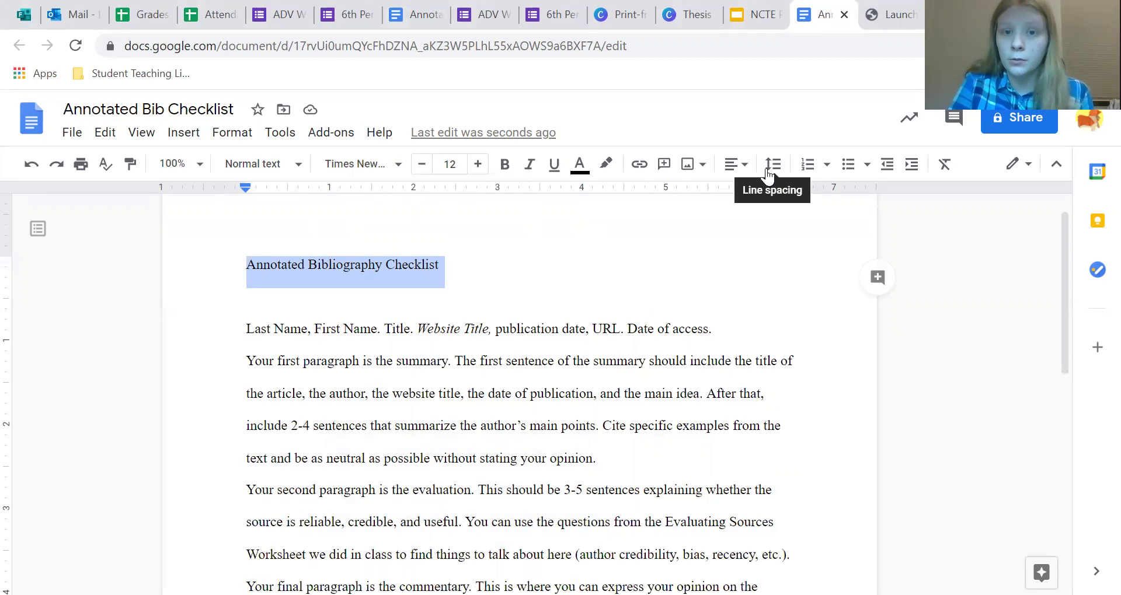
click(729, 171)
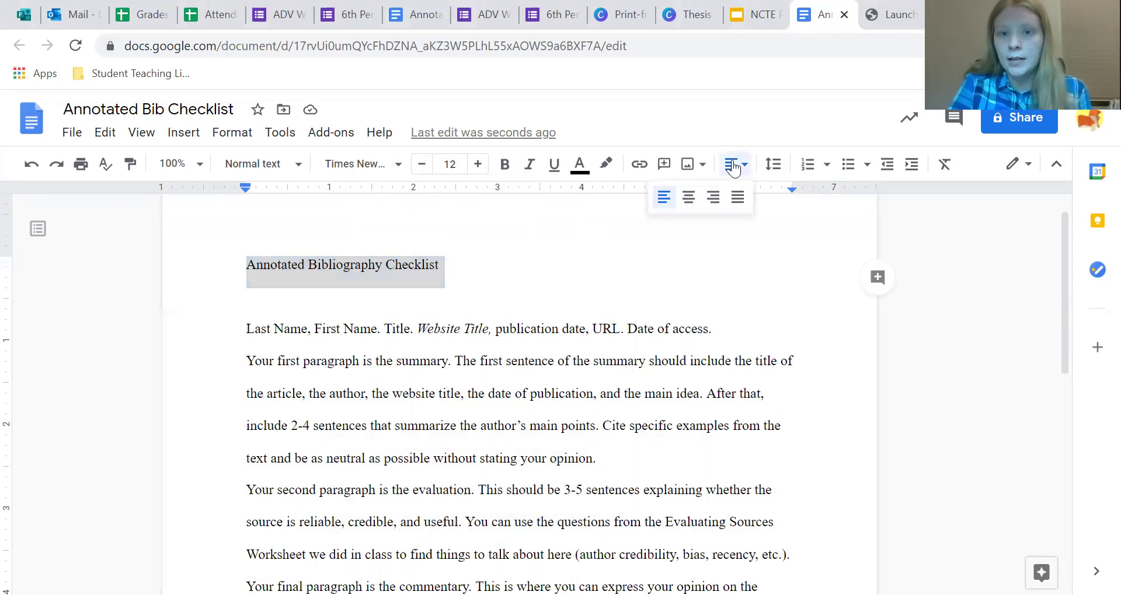
click(689, 199)
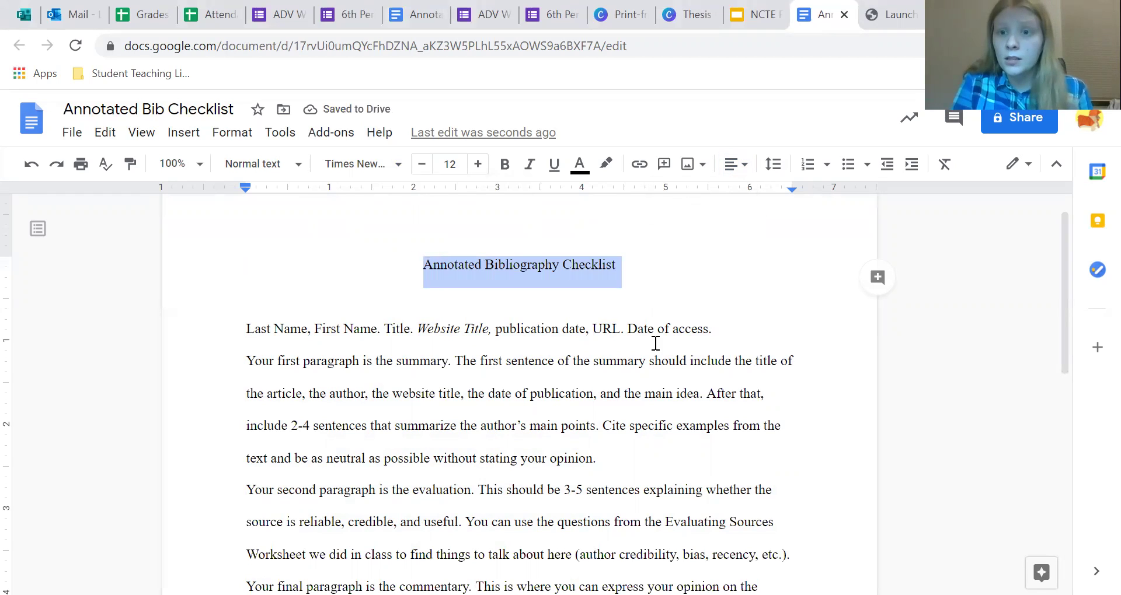
click(637, 385)
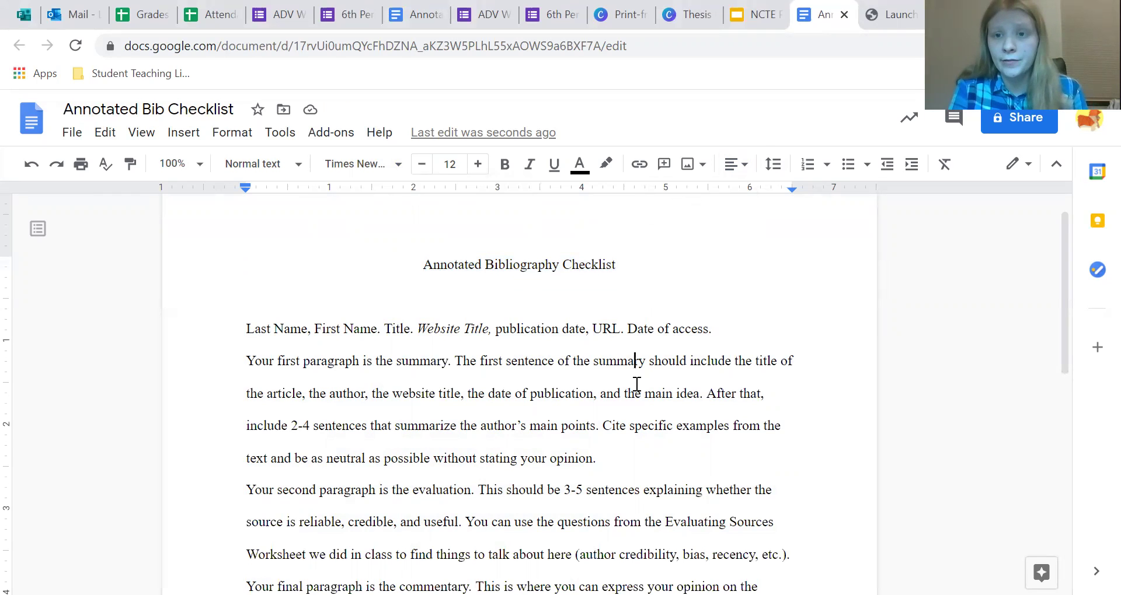
Apply a 0.5-inch hanging special indent to everything from the citation line through the final commentary paragraph
scroll(637, 384, down, 3)
scroll(641, 380, down, 1)
scroll(641, 379, up, 1)
scroll(641, 379, up, 2)
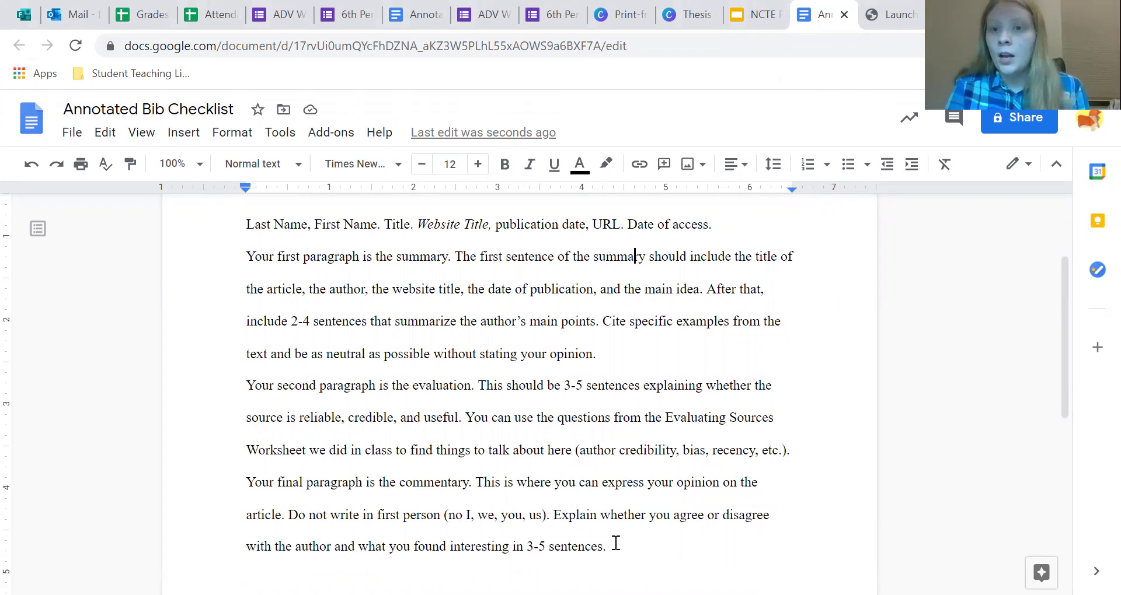
drag(609, 547, 227, 228)
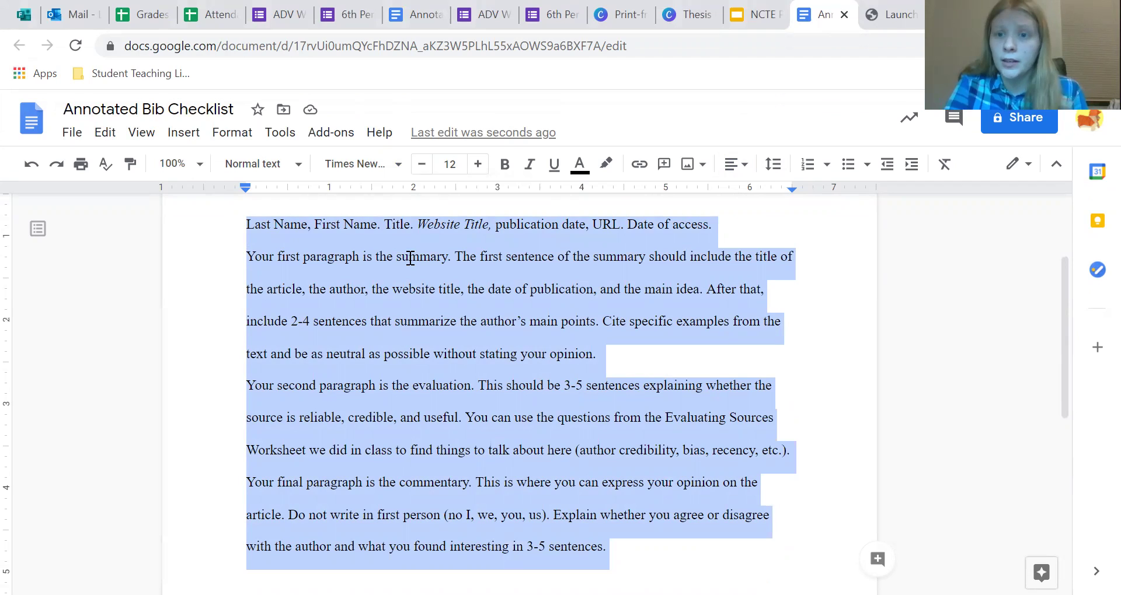
click(387, 137)
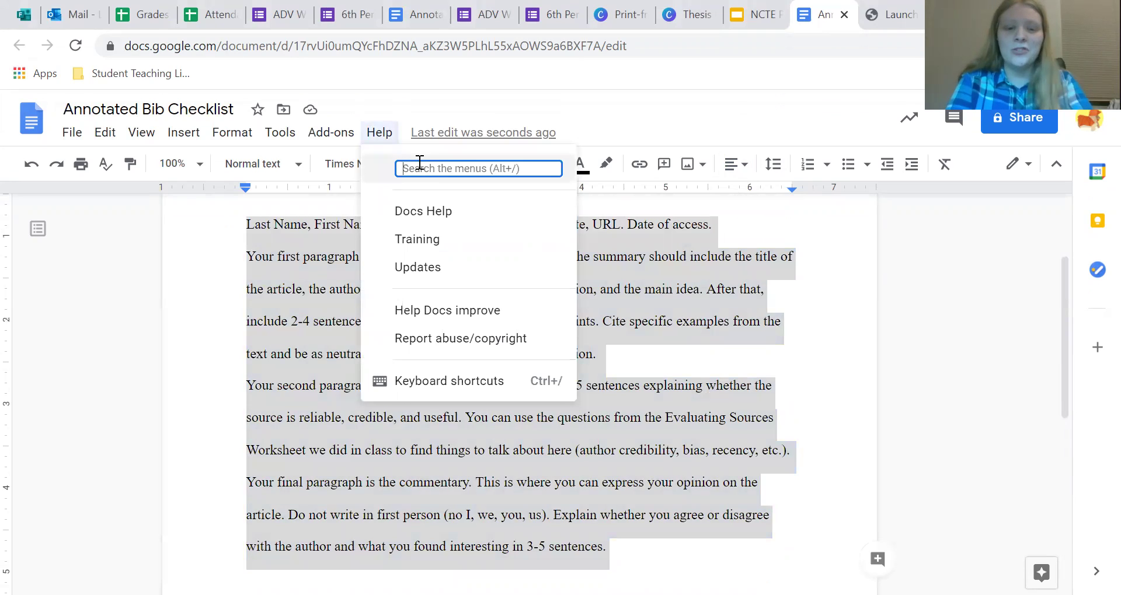
text(hanging)
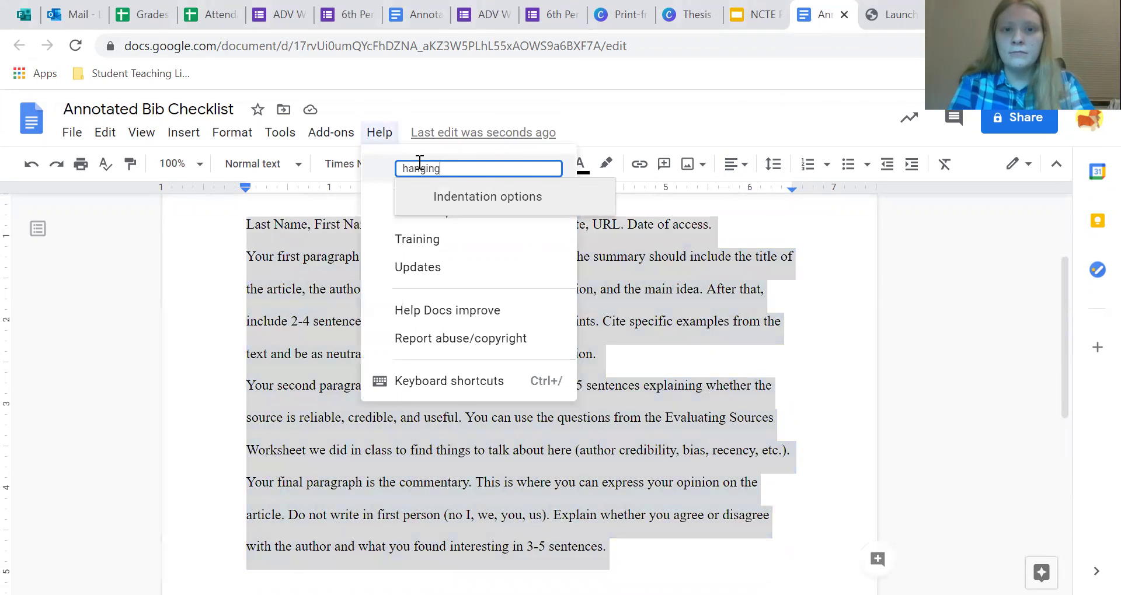
click(472, 204)
click(512, 422)
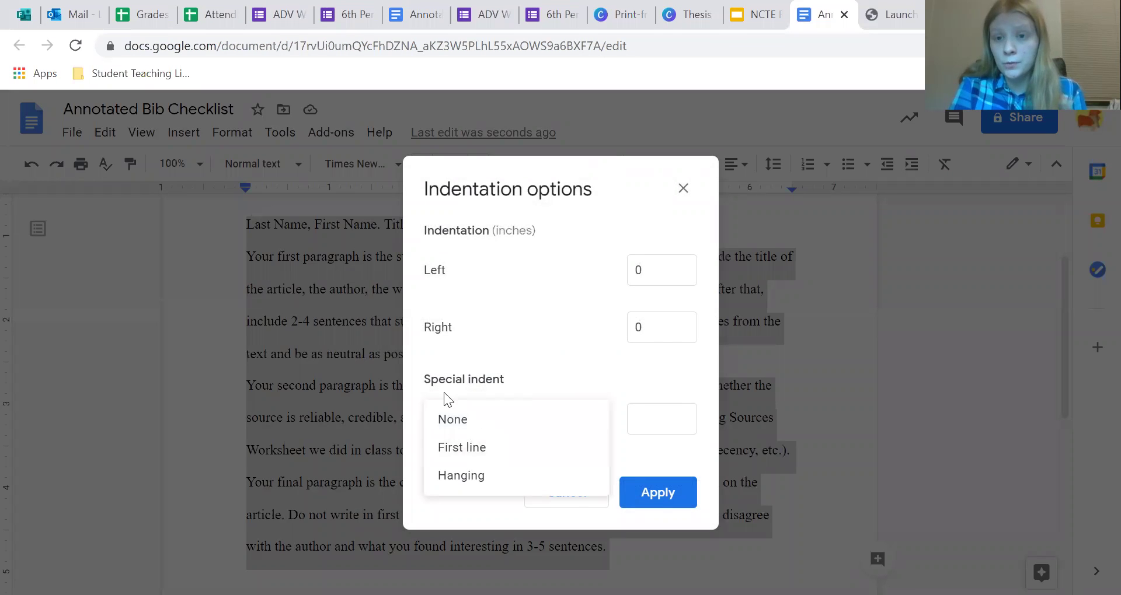
click(458, 471)
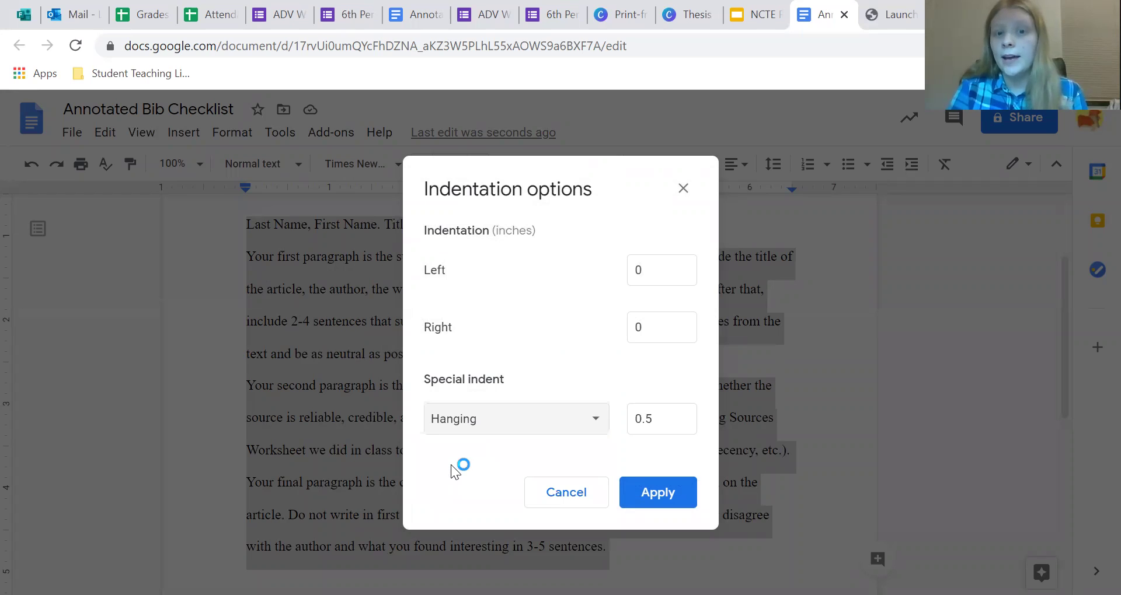
click(651, 418)
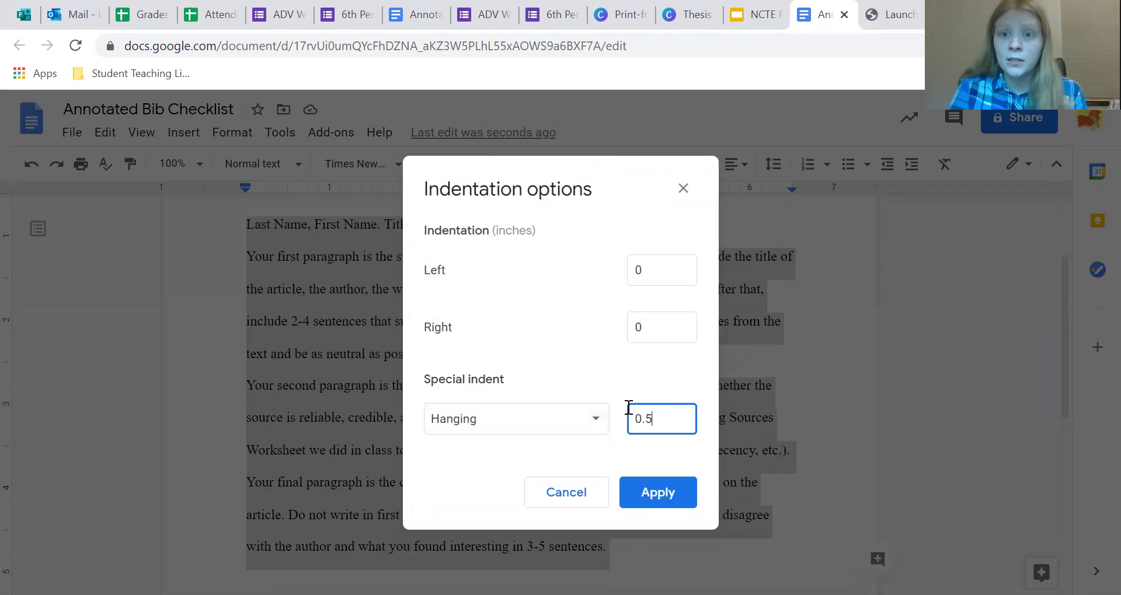
click(652, 501)
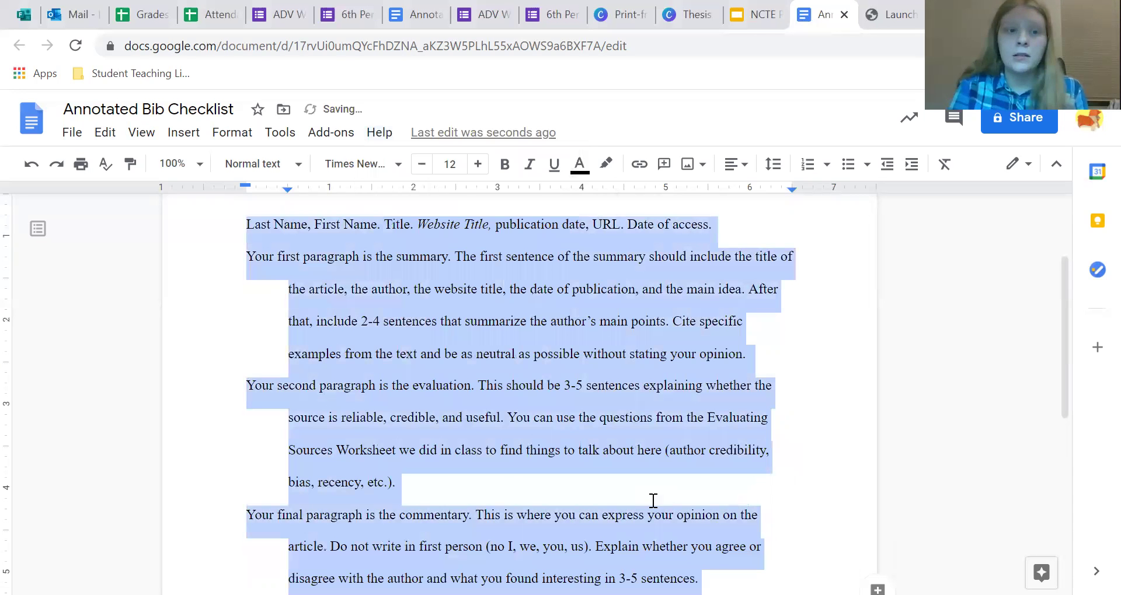
Indent every line of the summary paragraph below the citation by half an inch, removing its hanging offset
scroll(421, 408, up, 2)
click(384, 409)
click(253, 350)
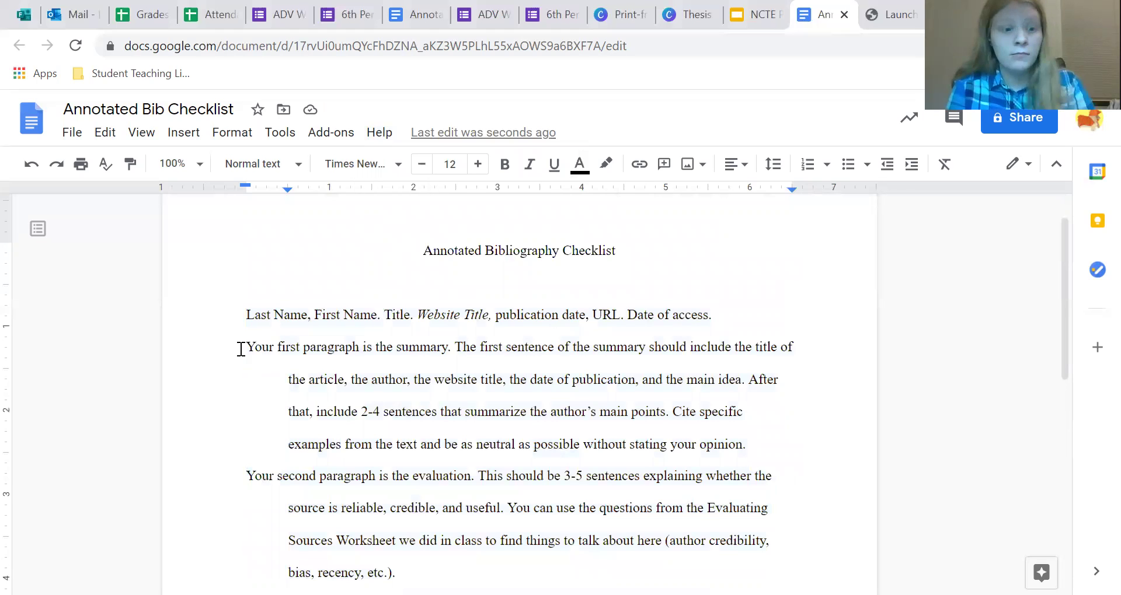
click(241, 349)
key(Tab)
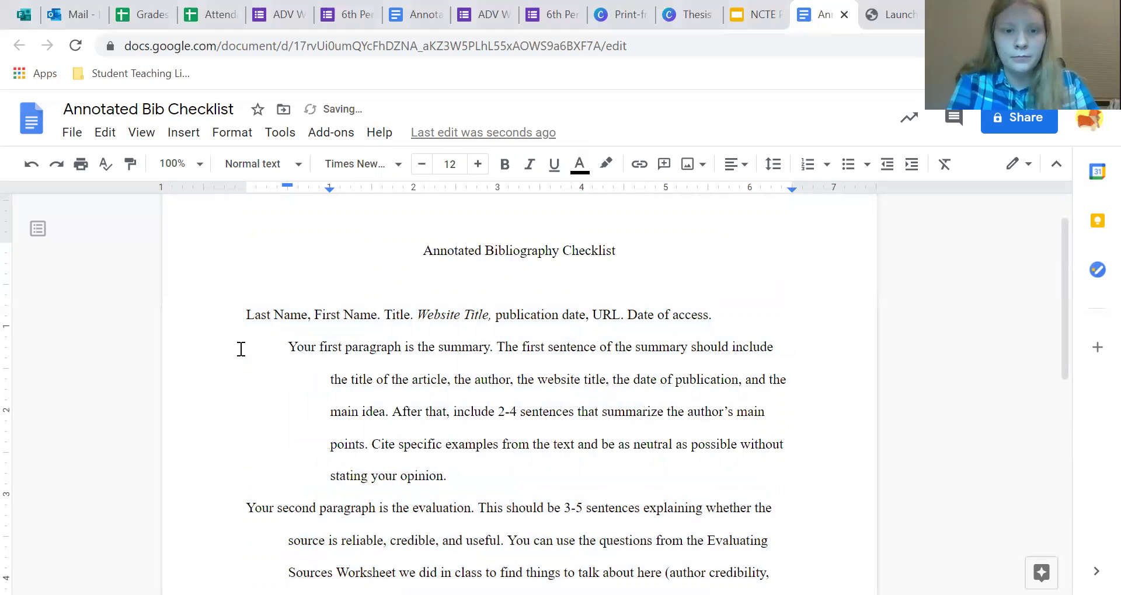
key(BackSpace)
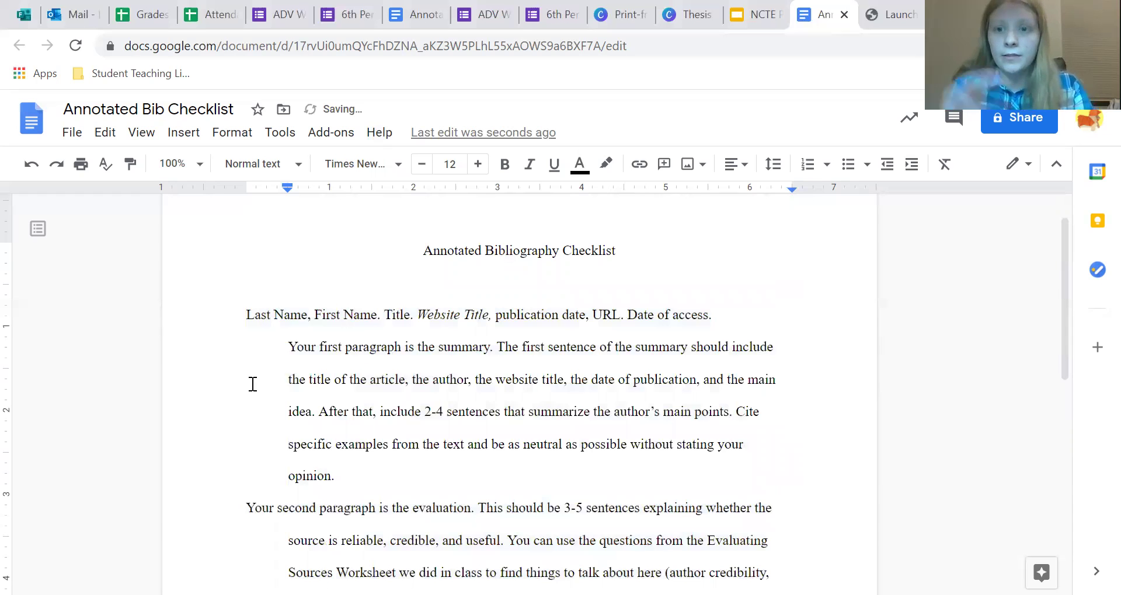
Merge the evaluation paragraph into the end of the summary paragraph and split it off again so it takes the same block indent
scroll(253, 384, down, 3)
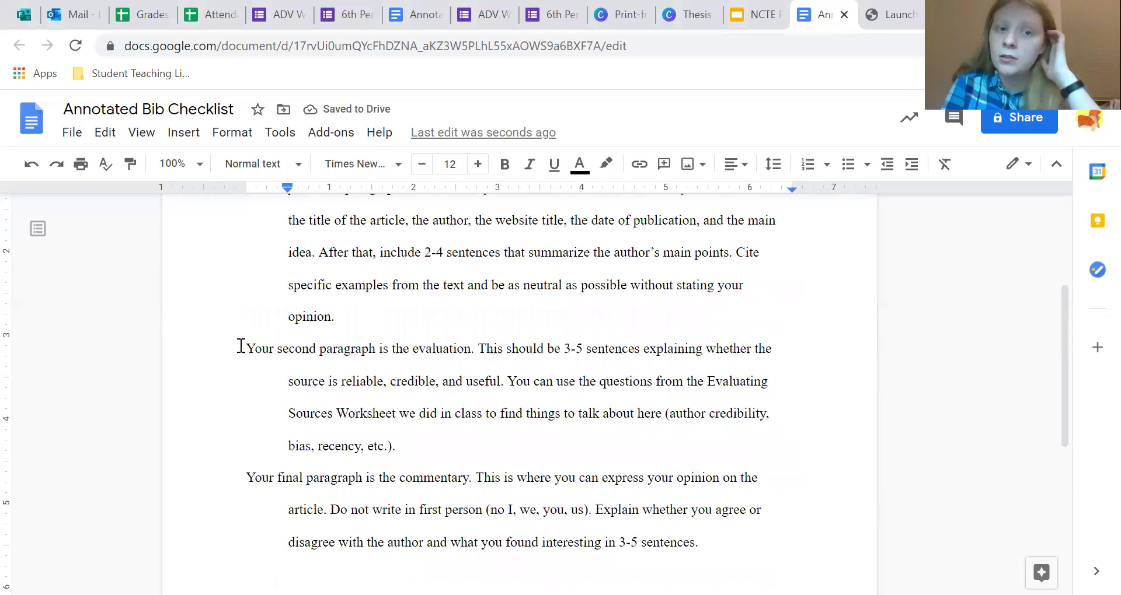
scroll(241, 346, up, 3)
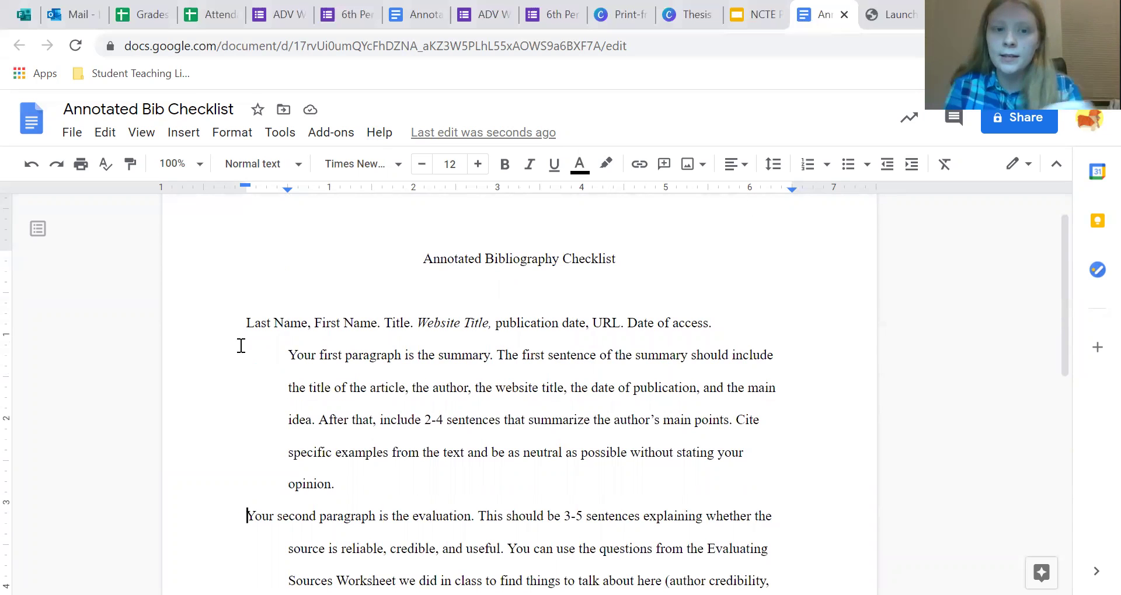
scroll(240, 346, down, 2)
scroll(240, 345, up, 2)
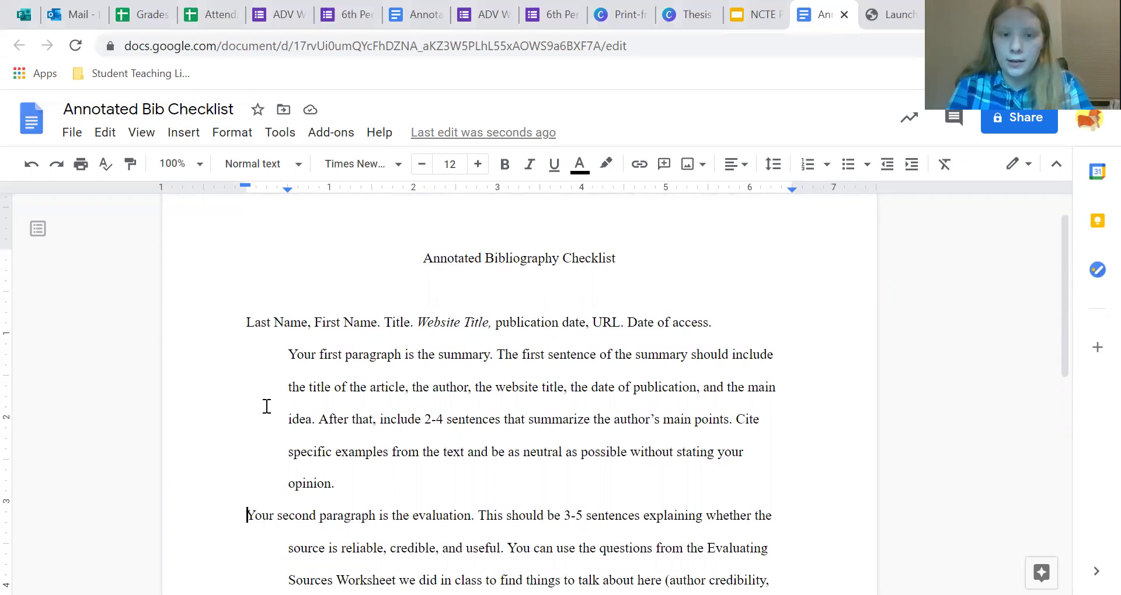
key(BackSpace)
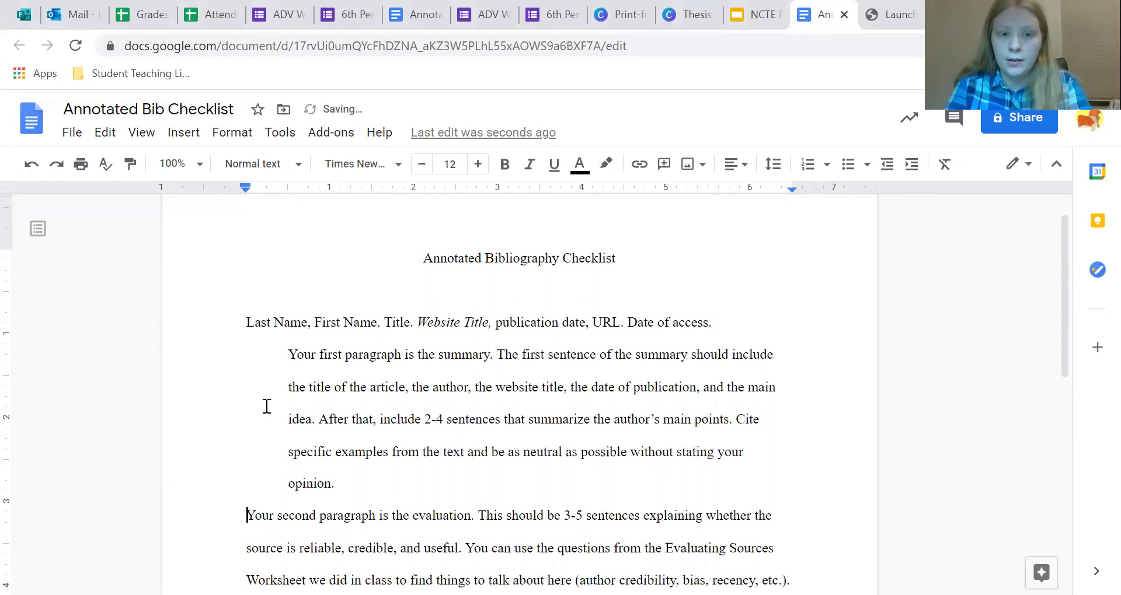
key(Tab)
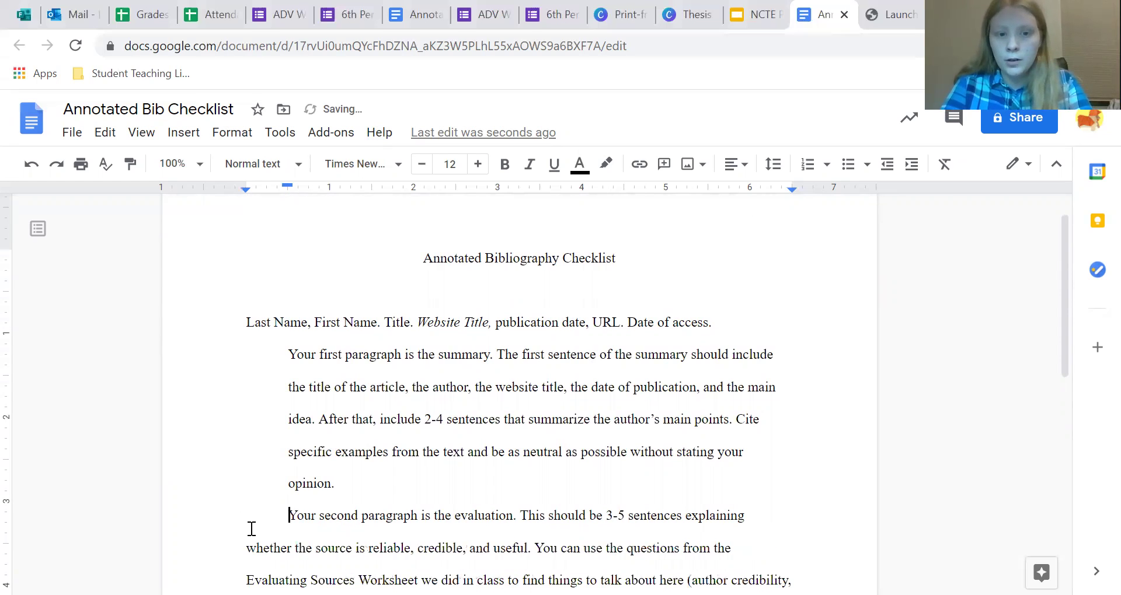
key(BackSpace)
key(BackSpace)
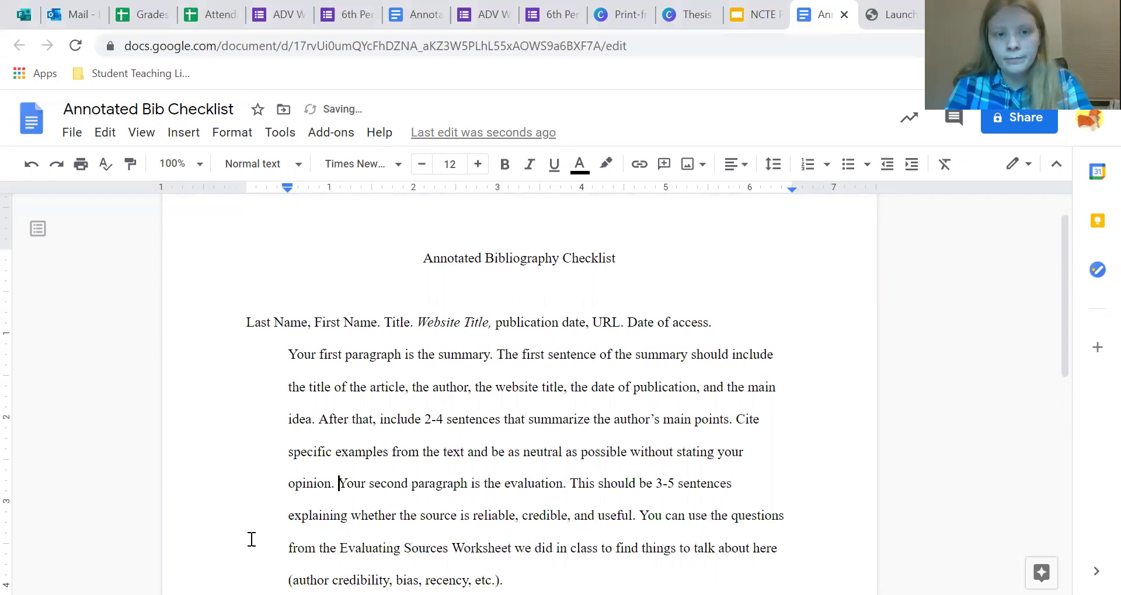
key(Return)
Give the final commentary paragraph the same block indent by joining it to the evaluation paragraph and breaking it onto its own line again
scroll(252, 539, down, 3)
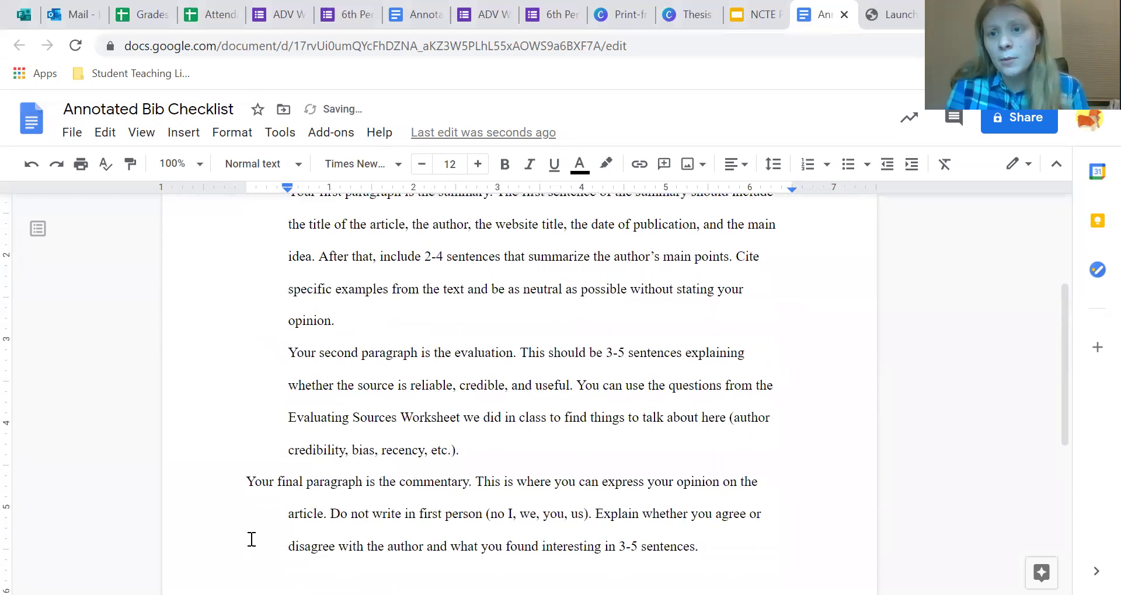
scroll(250, 525, down, 1)
click(237, 443)
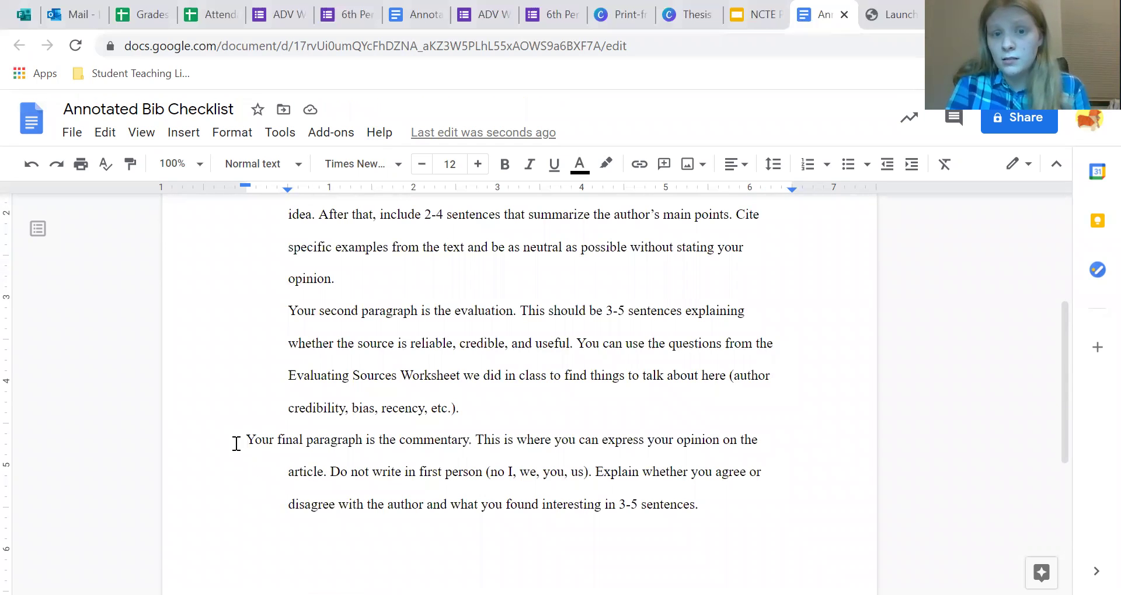
key(BackSpace)
key(BackSpace)
key(Return)
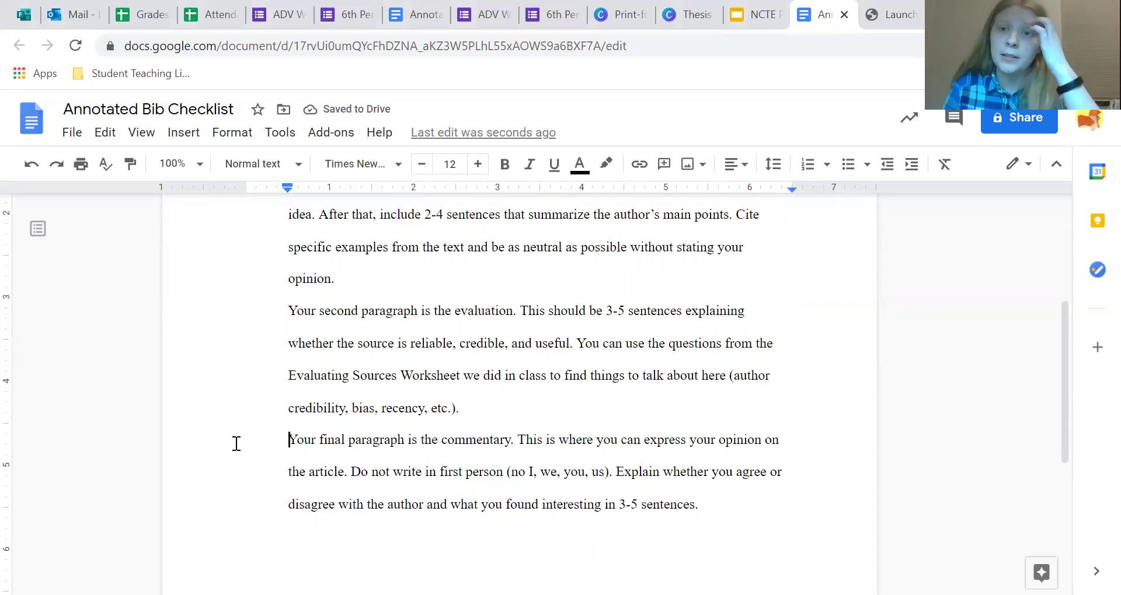
Review the centered title, the citation line and the indentation of the summary, evaluation and commentary paragraphs
scroll(236, 444, up, 2)
scroll(236, 444, up, 2)
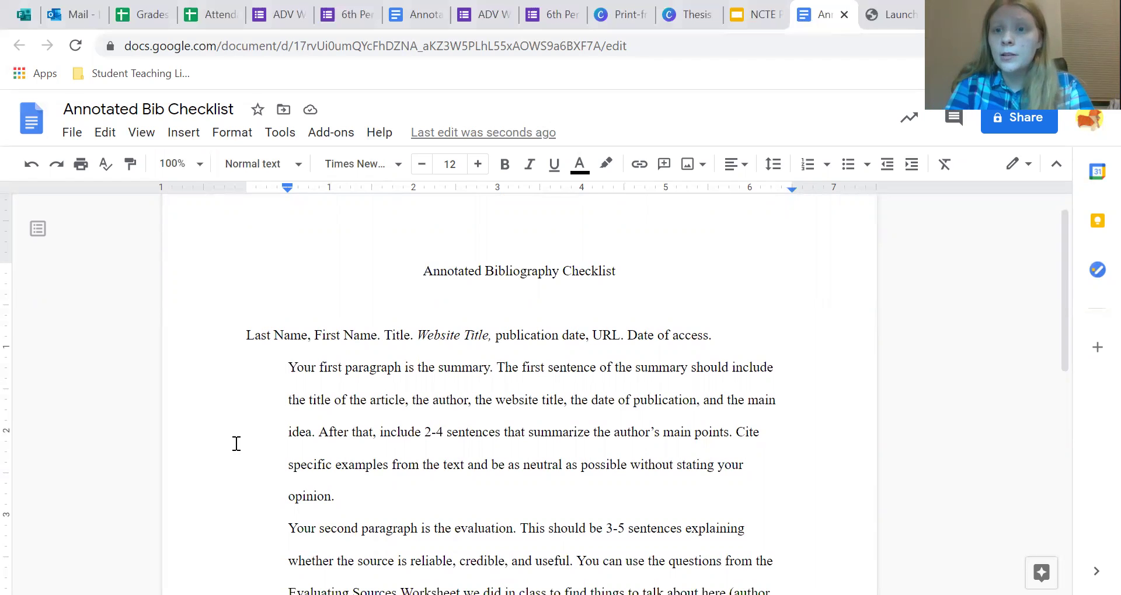
scroll(236, 444, down, 4)
click(237, 443)
scroll(236, 444, up, 2)
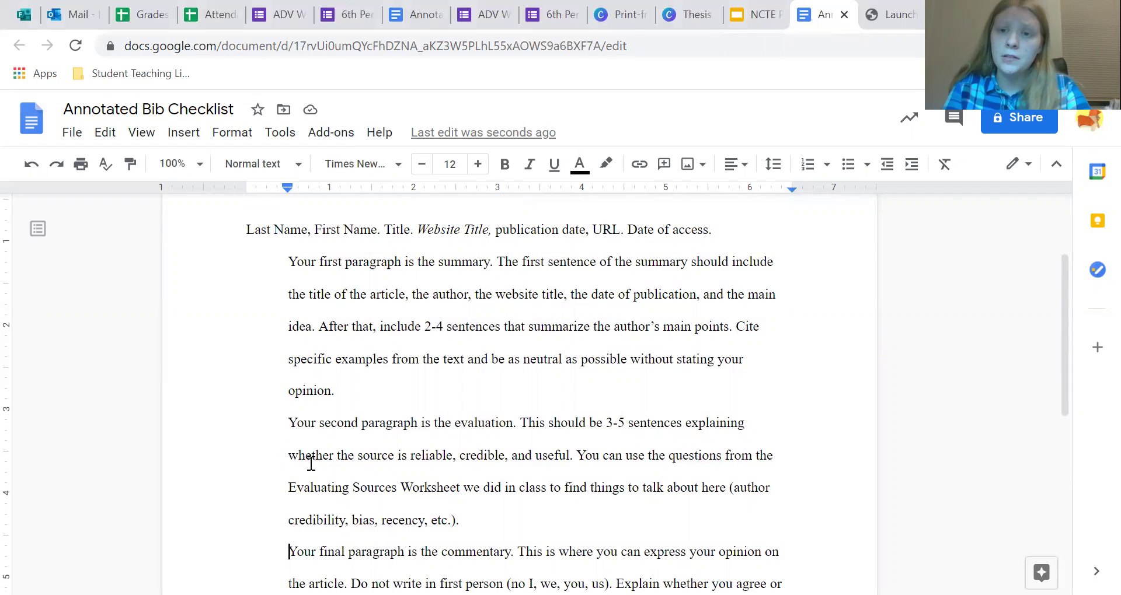
scroll(311, 464, down, 3)
scroll(311, 464, up, 2)
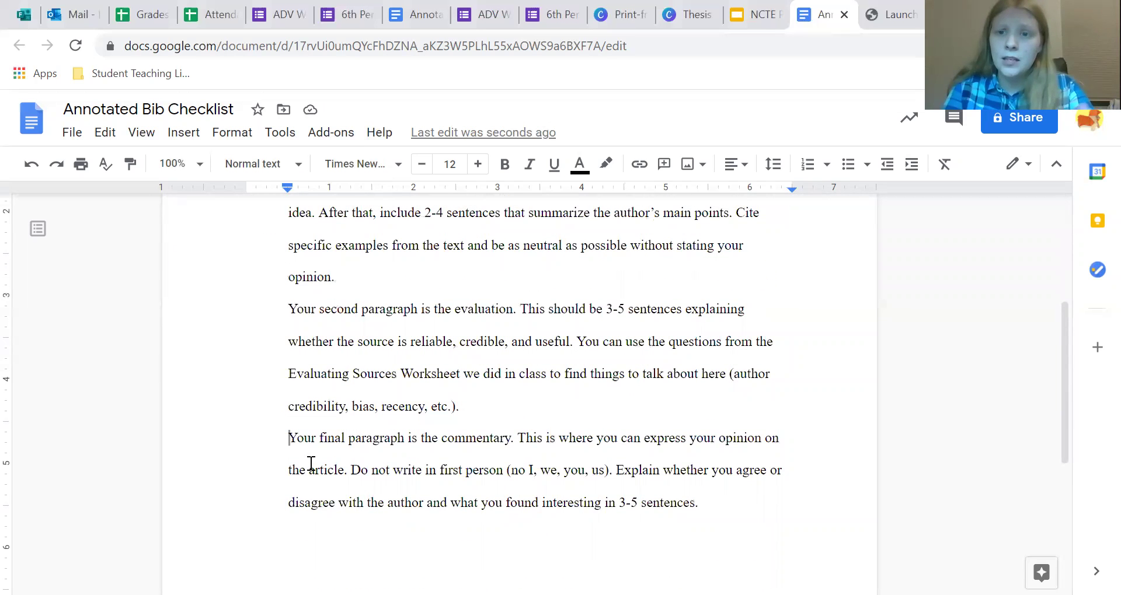
scroll(311, 465, down, 1)
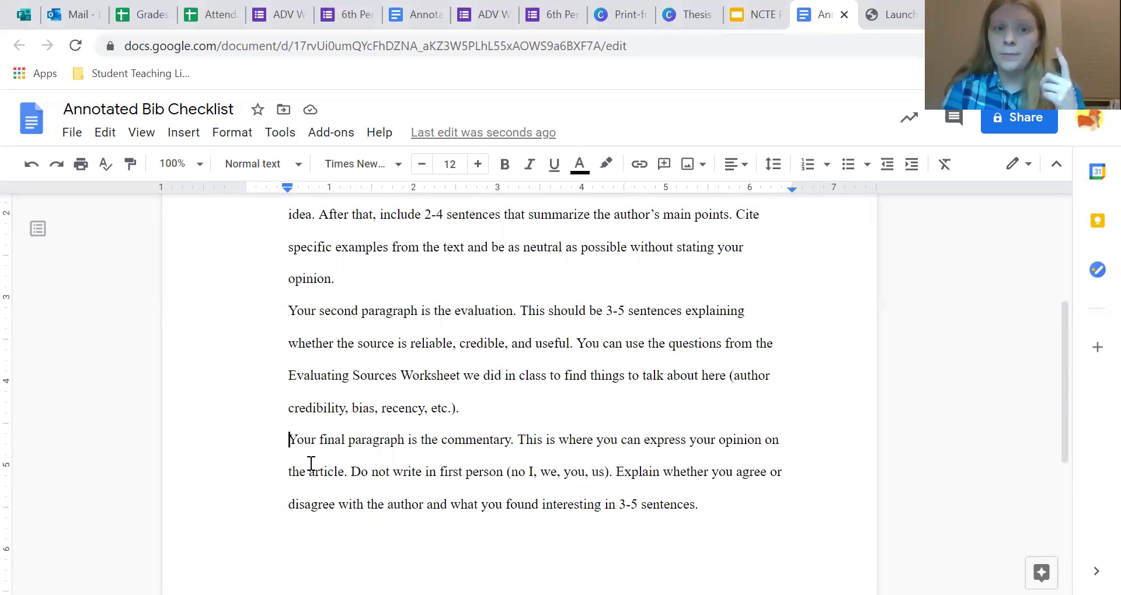
scroll(280, 370, up, 3)
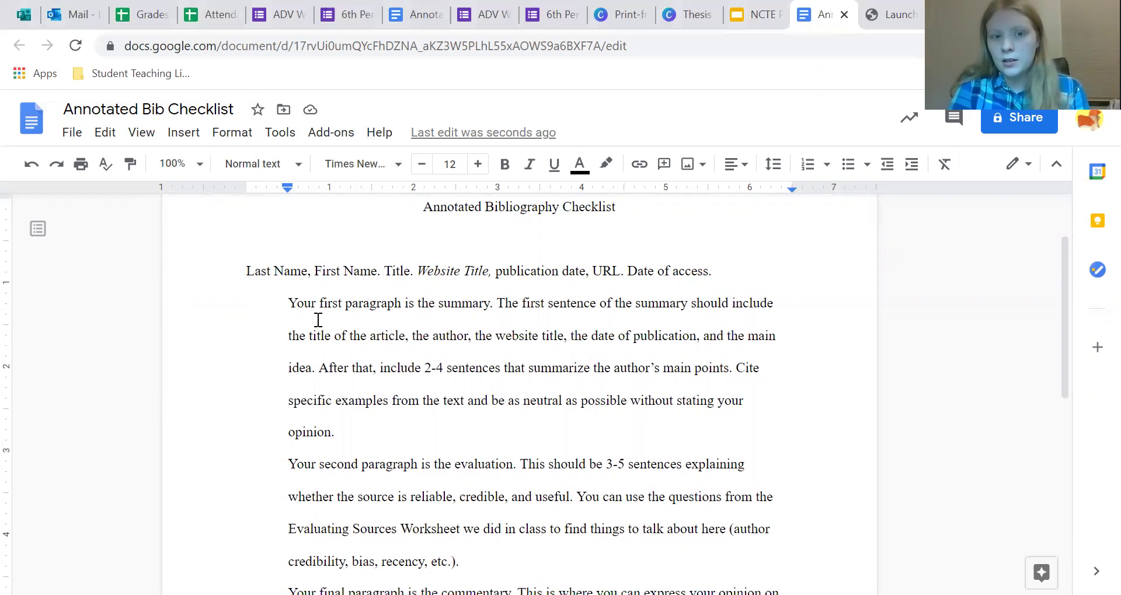
scroll(483, 370, down, 2)
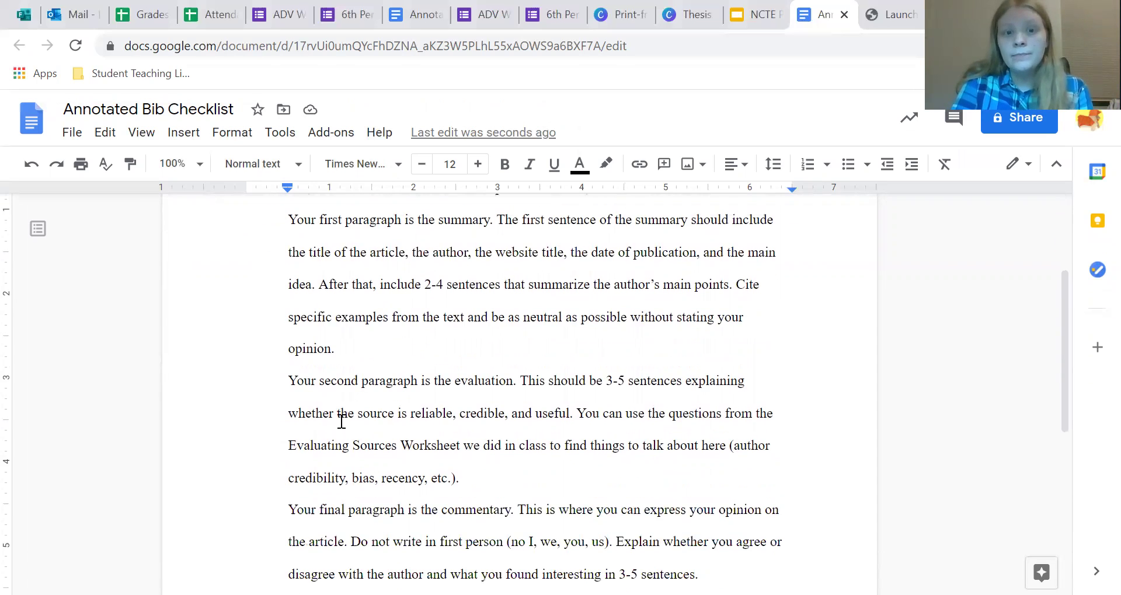
scroll(311, 430, down, 3)
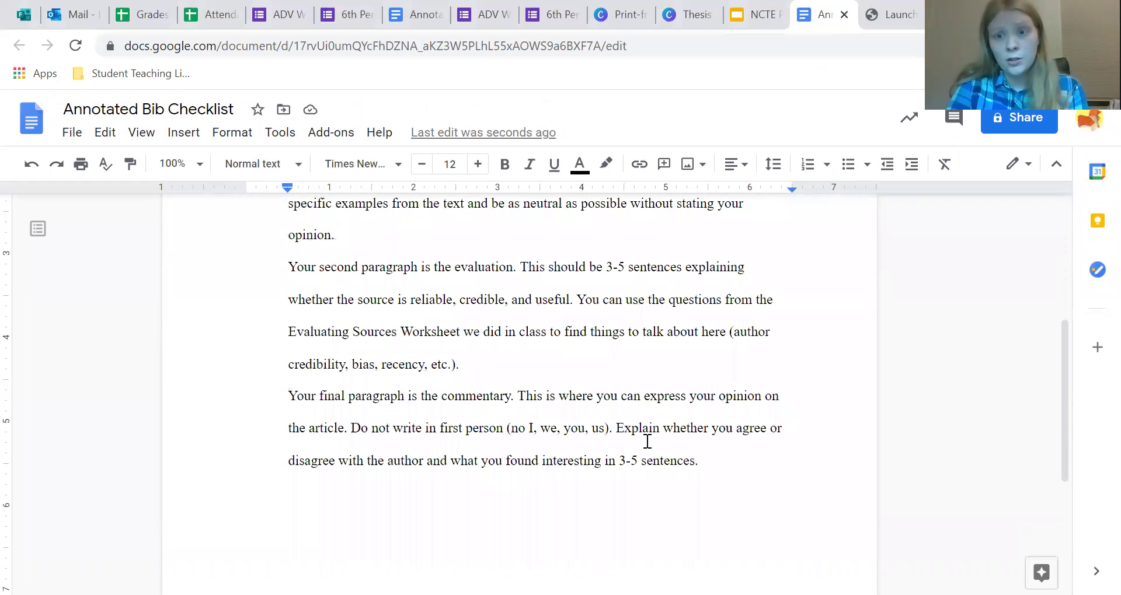